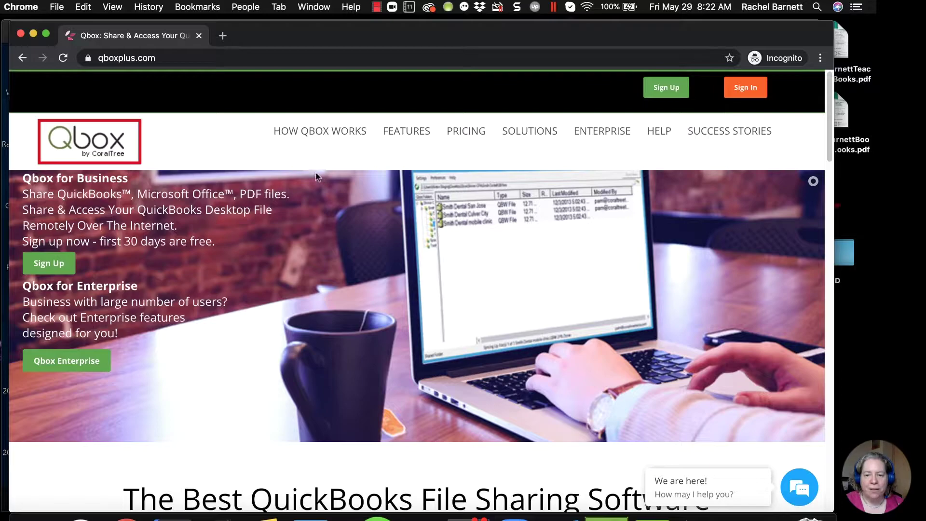
Step: Review the Sync Folder pricing on the Qbox for QuickBooks Pricing page
{"action": "left_click", "coordinate": [468, 141]}
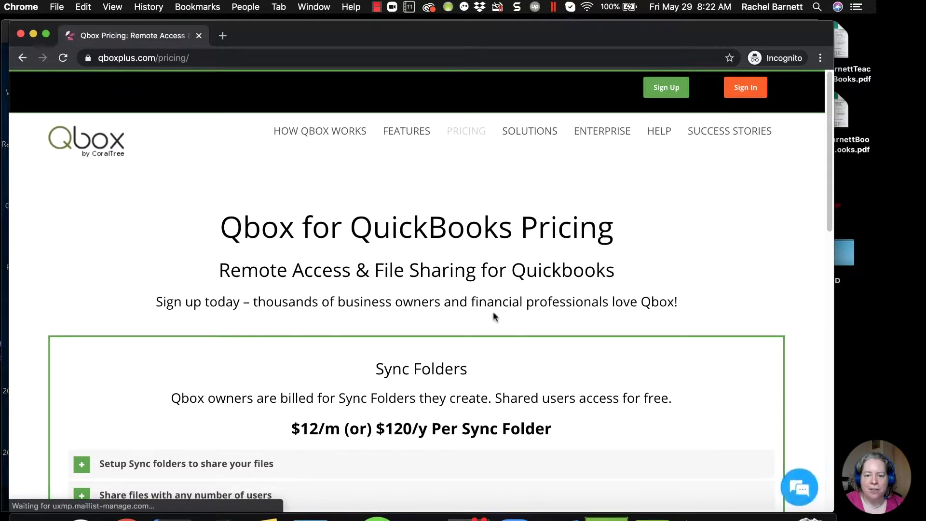
{"action": "scroll", "coordinate": [494, 314], "scroll_direction": "down", "scroll_amount": 1}
{"action": "scroll", "coordinate": [493, 317], "scroll_direction": "down", "scroll_amount": 4}
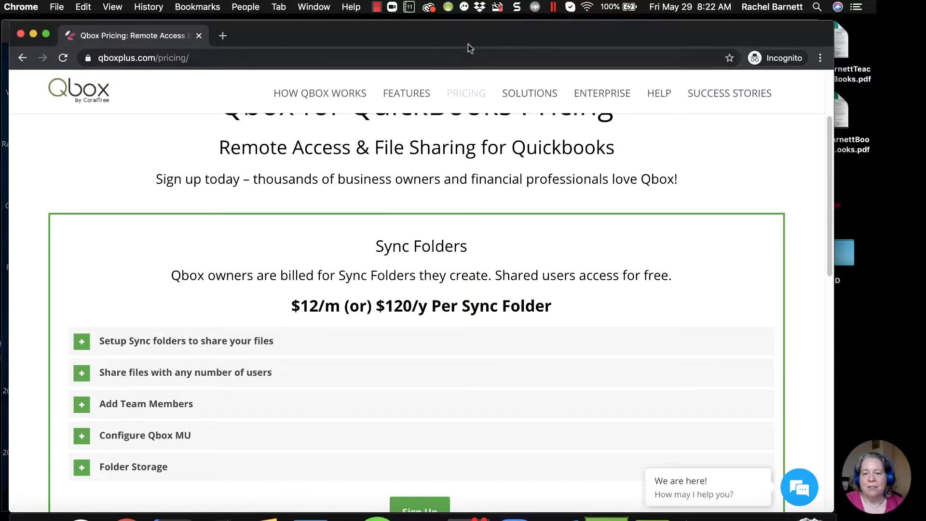
Step: Switch to Qbox Explorer in Windows 10 and look through the Internal Only folder and its Sample File subfolder
{"action": "left_click_drag", "start_coordinate": [495, 37], "coordinate": [391, 72]}
{"action": "key", "text": "super+h"}
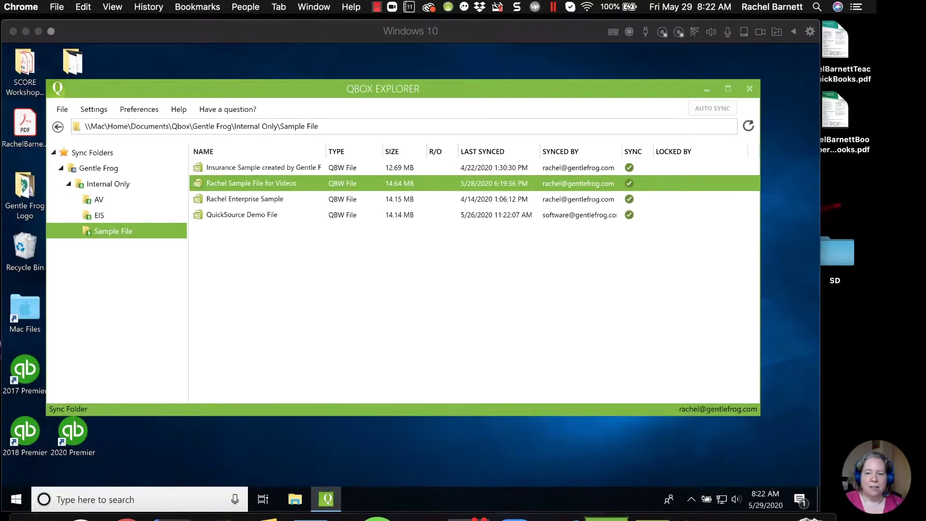
{"action": "left_click", "coordinate": [491, 305]}
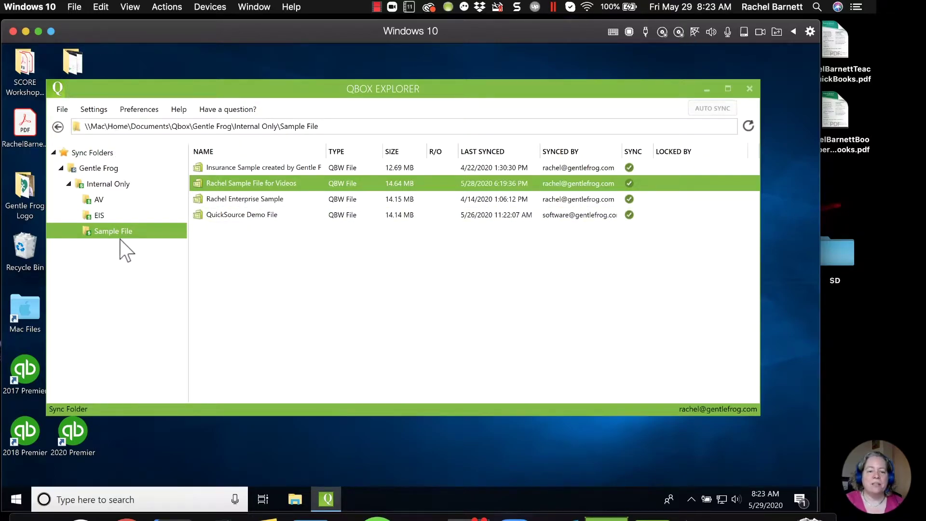
{"action": "left_click", "coordinate": [79, 184]}
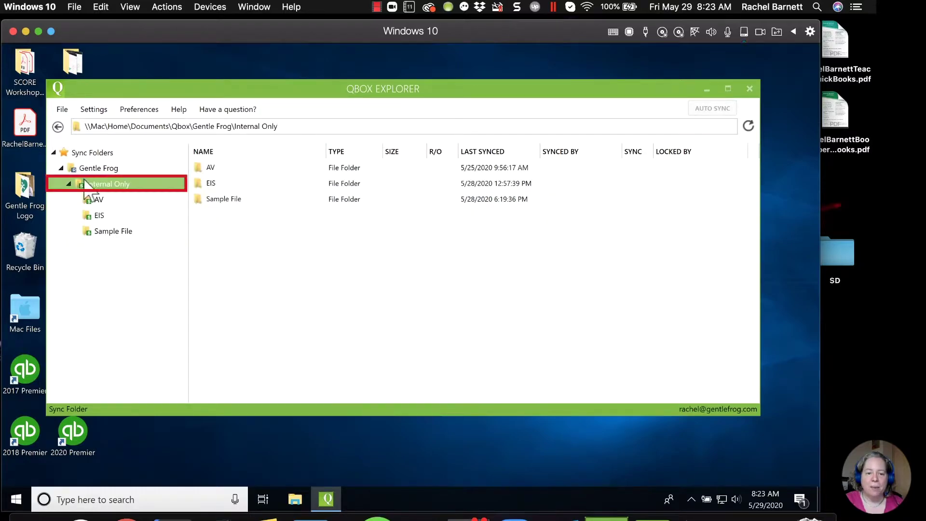
{"action": "left_click", "coordinate": [69, 184]}
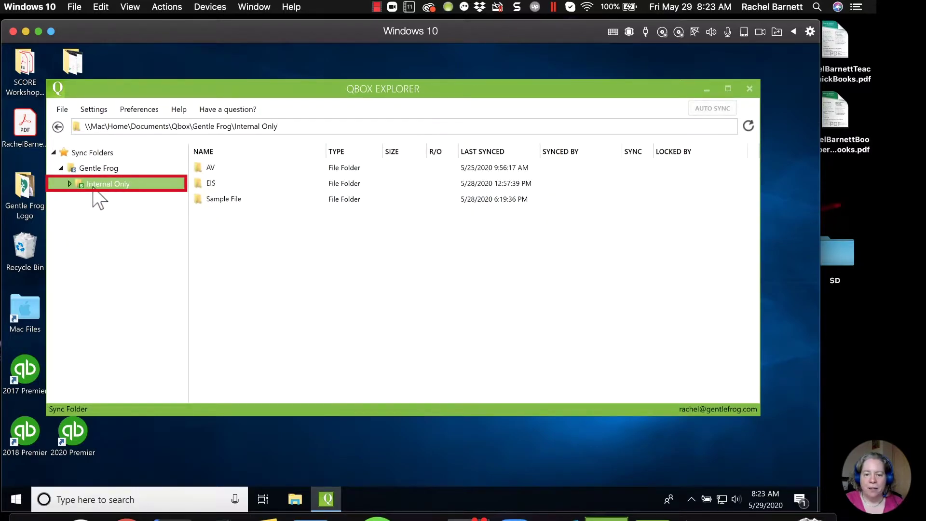
{"action": "left_click", "coordinate": [69, 184]}
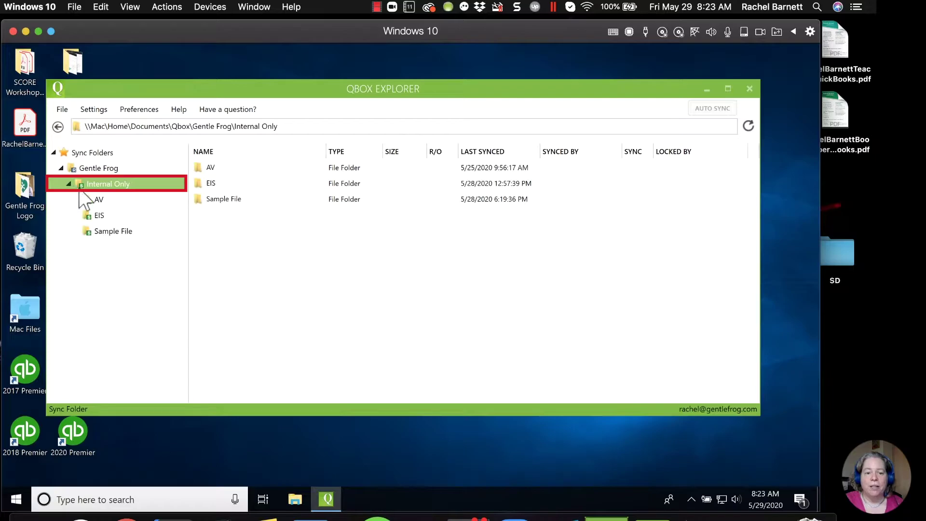
{"action": "left_click", "coordinate": [112, 232]}
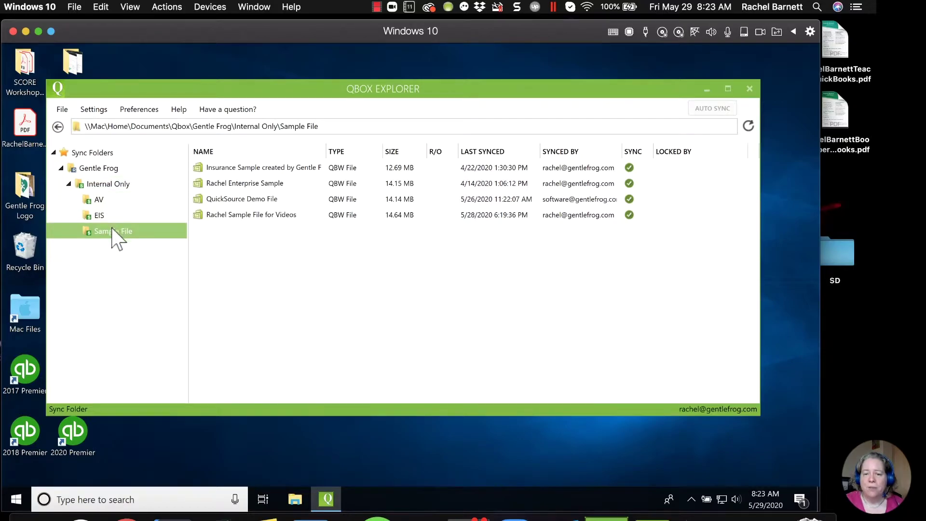
Step: Create a folder named "Company A" inside the Gentle Frog folder and open it
{"action": "left_click", "coordinate": [70, 184]}
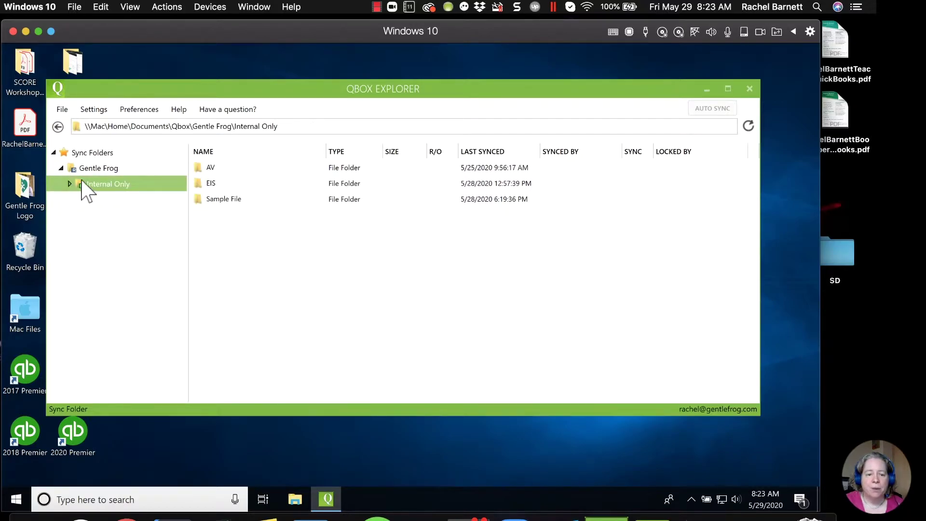
{"action": "left_click", "coordinate": [96, 171]}
{"action": "right_click", "coordinate": [225, 193]}
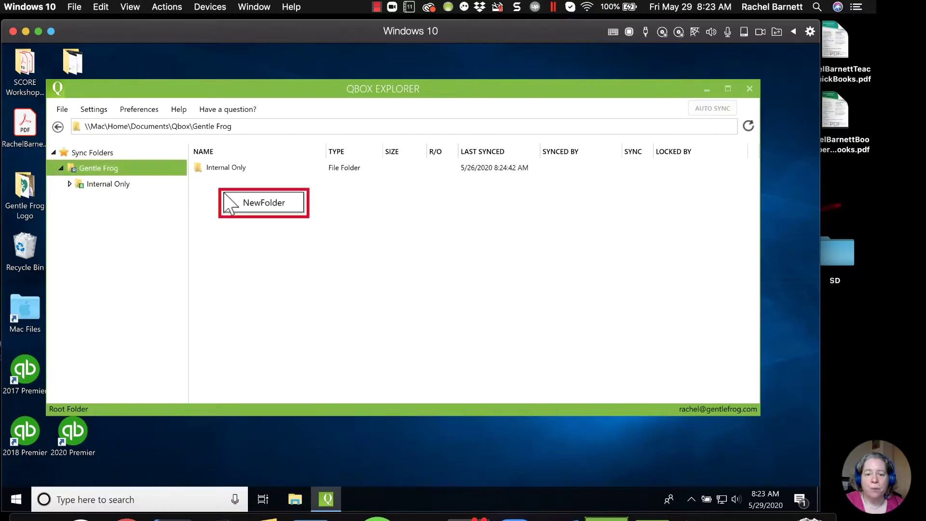
{"action": "left_click", "coordinate": [237, 204]}
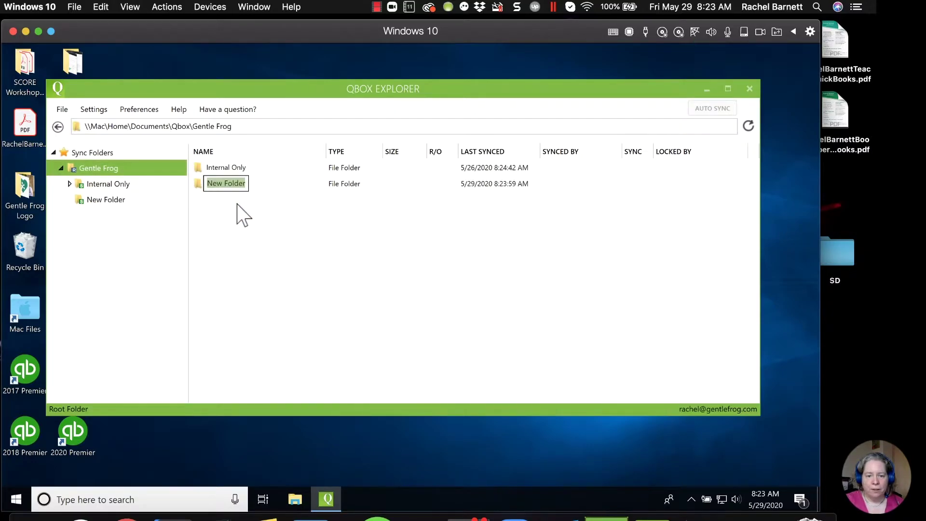
{"action": "type", "text": "Company A"}
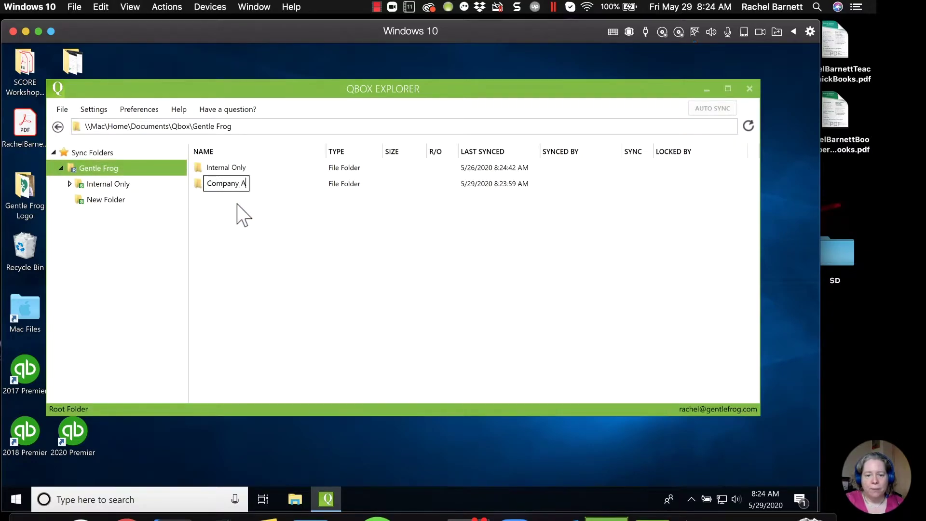
{"action": "key", "text": "Return"}
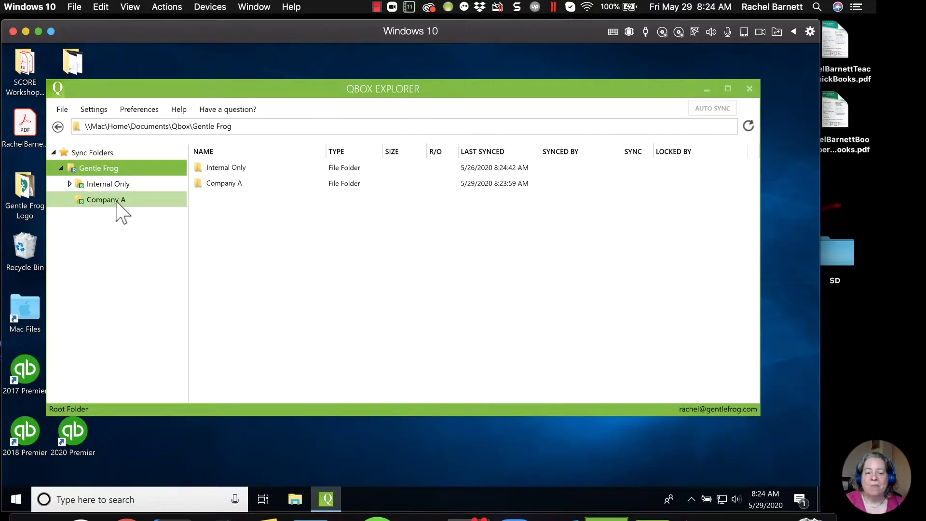
{"action": "double_click", "coordinate": [255, 187]}
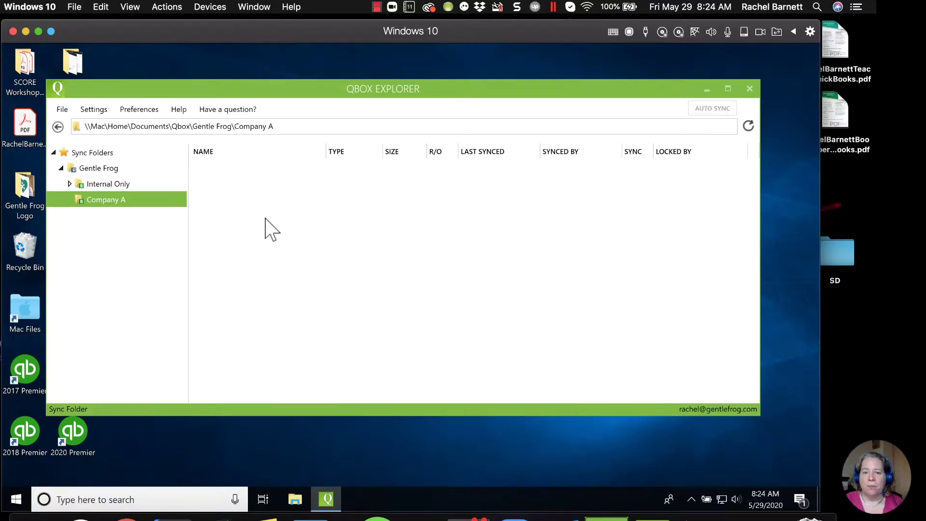
Step: Open Sample File under Internal Only and check when and by whom the sample file for videos was last synced
{"action": "left_click", "coordinate": [132, 185]}
{"action": "left_click", "coordinate": [224, 199]}
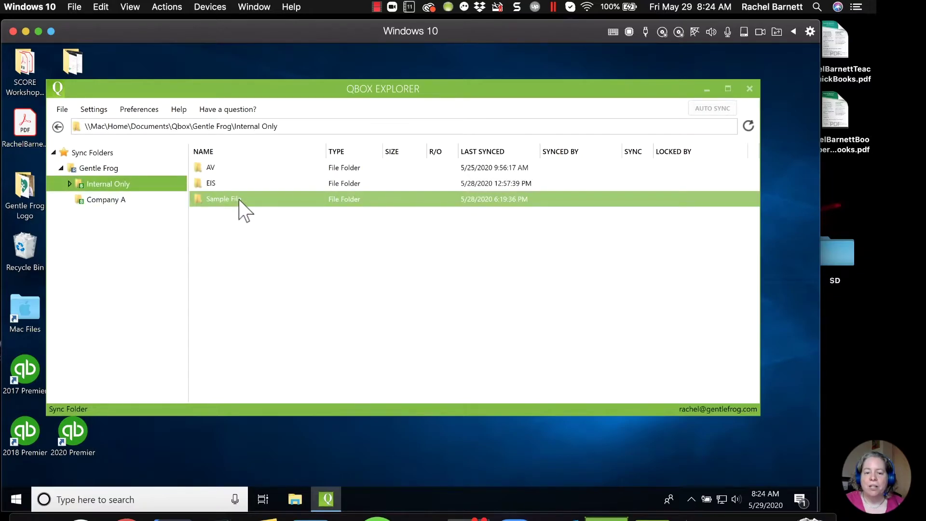
{"action": "double_click", "coordinate": [239, 199]}
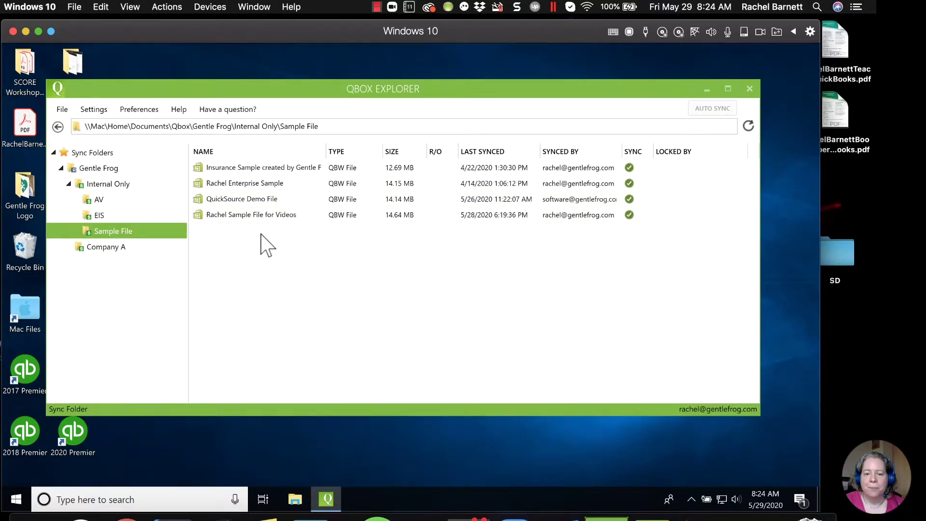
{"action": "left_click", "coordinate": [258, 216]}
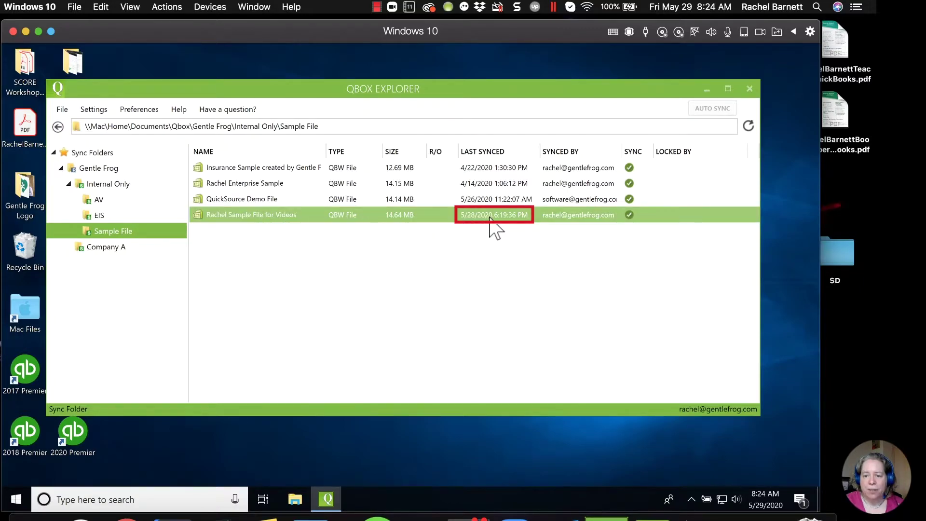
{"action": "left_click", "coordinate": [578, 218]}
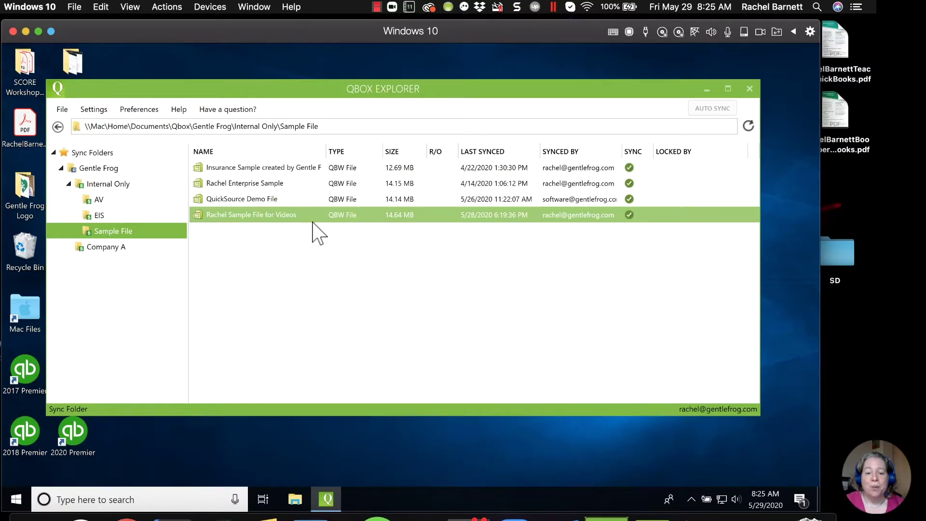
Step: Open the sample file for videos in QuickBooks, entering the Admin account password, and close the Accountant Center and Home windows
{"action": "double_click", "coordinate": [286, 217]}
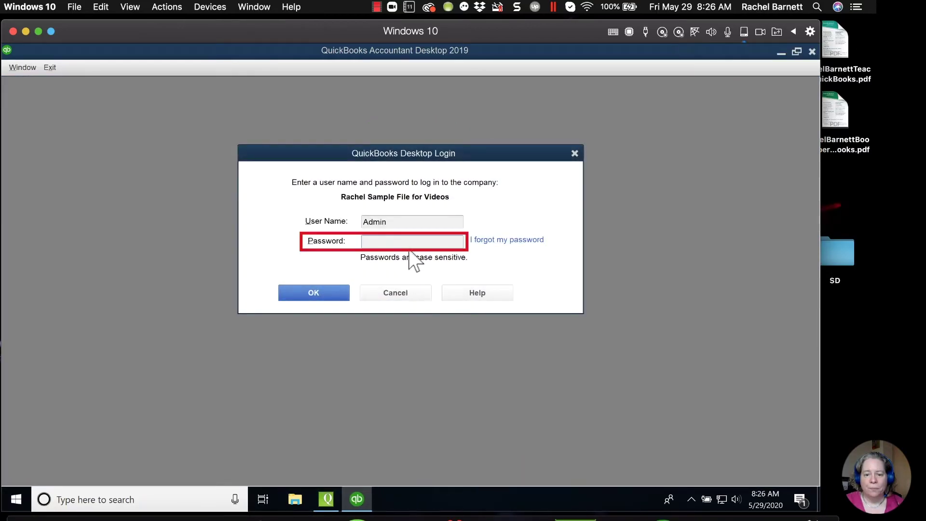
{"action": "left_click", "coordinate": [410, 242]}
{"action": "type", "text": "******"}
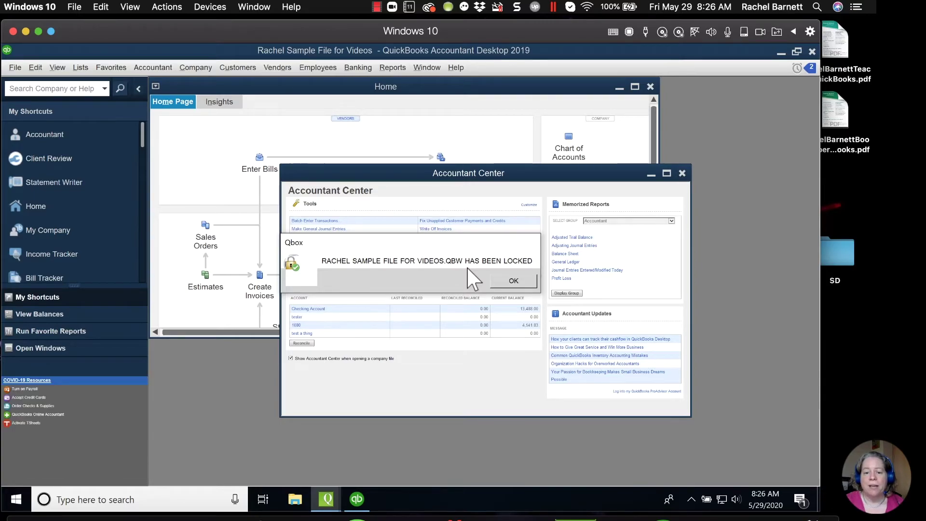
{"action": "left_click", "coordinate": [512, 279]}
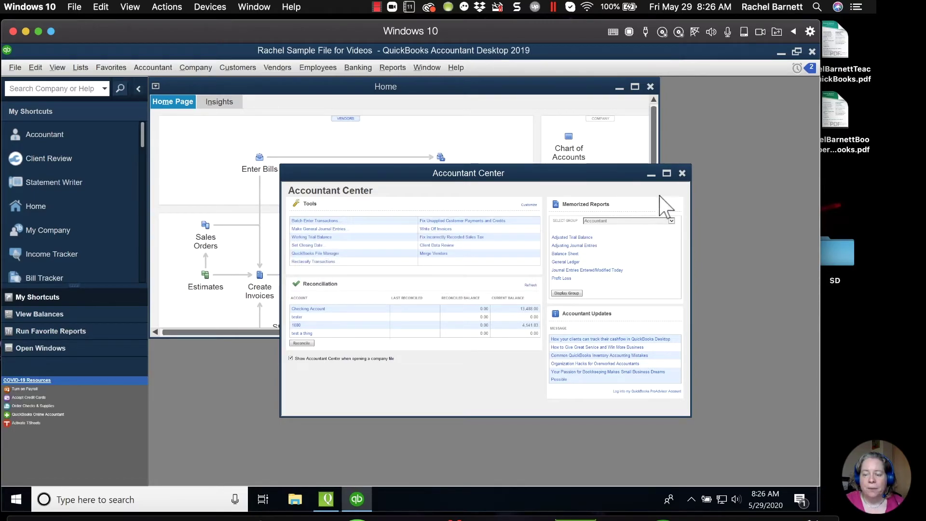
{"action": "left_click", "coordinate": [682, 173]}
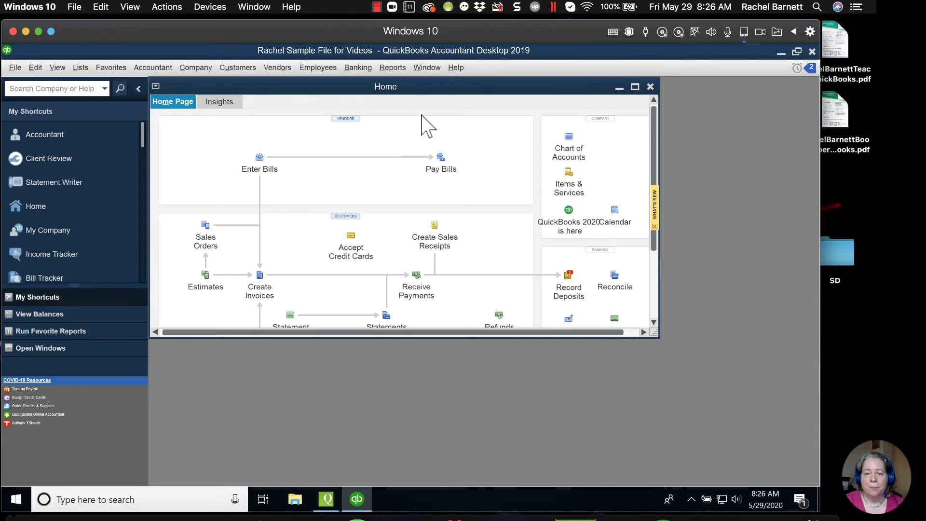
{"action": "double_click", "coordinate": [415, 87]}
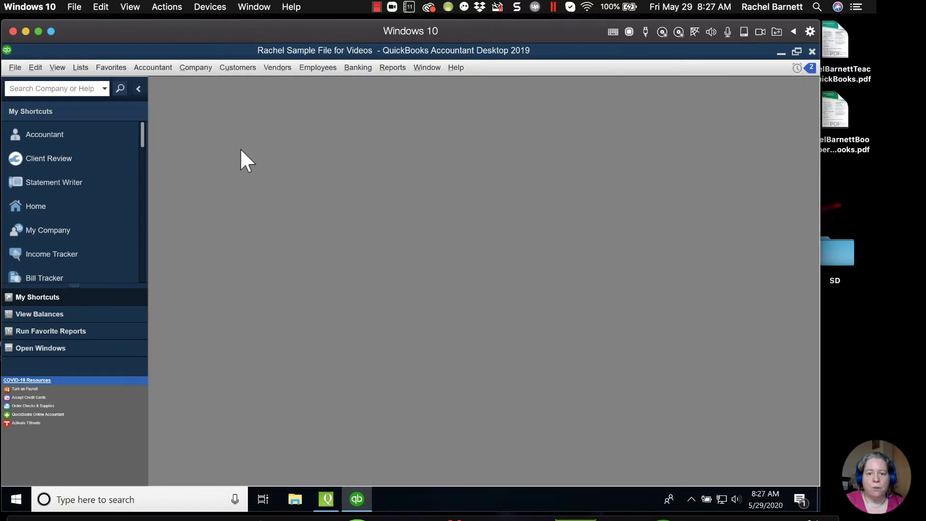
Step: Start a new check from the Checking Account in a maximized Write Checks window
{"action": "key", "text": "ctrl+w"}
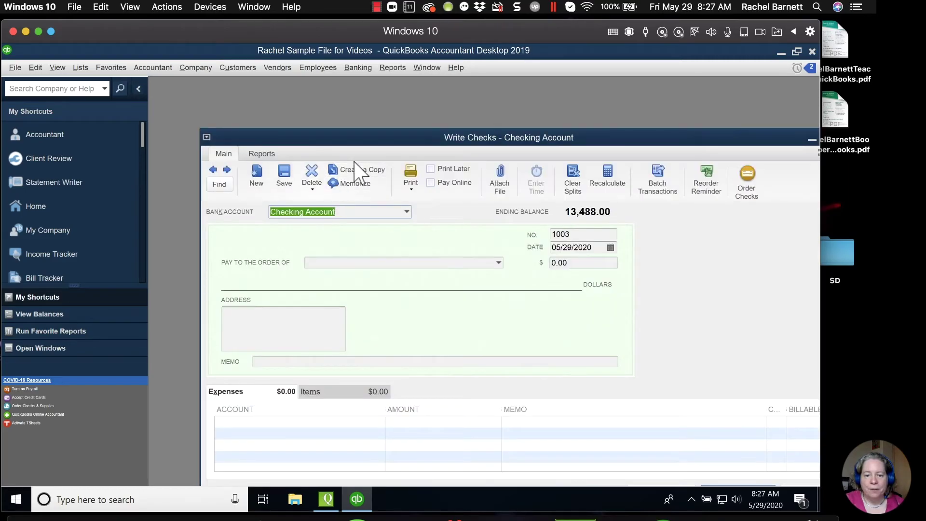
{"action": "double_click", "coordinate": [390, 140]}
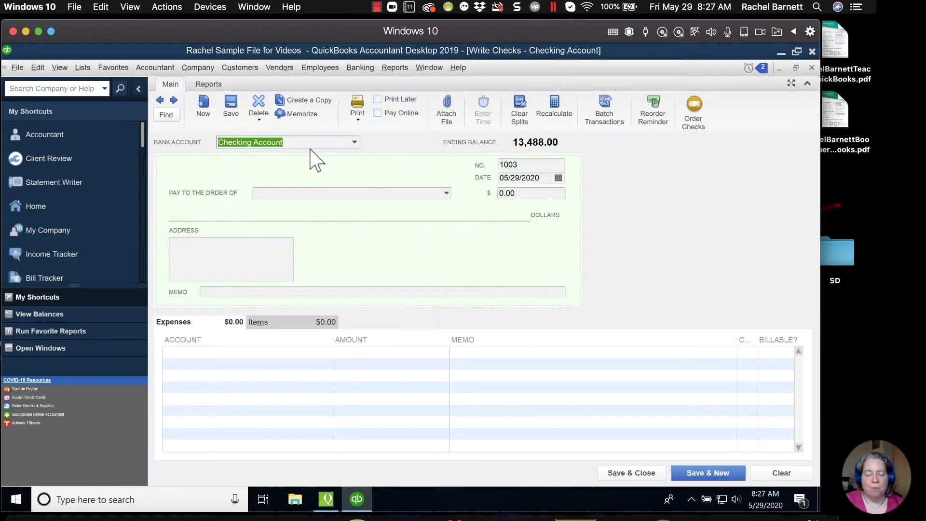
{"action": "key", "text": "Tab"}
{"action": "key", "text": "Tab"}
{"action": "key", "text": "Tab"}
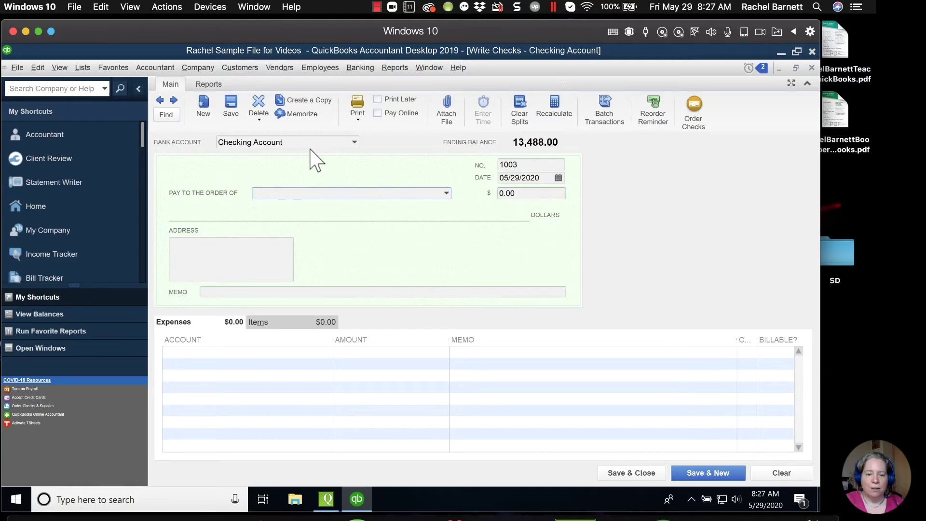
{"action": "type", "text": "Sa"}
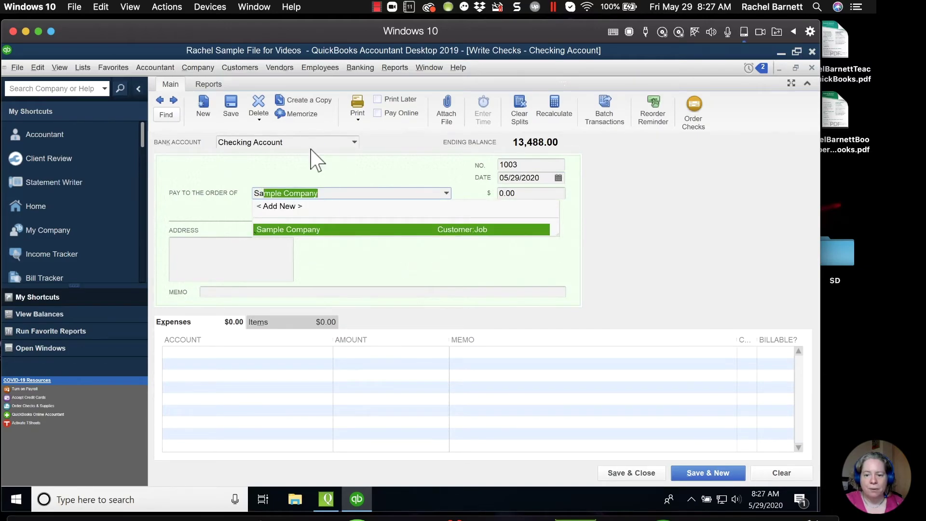
{"action": "key", "text": "BackSpace"}
{"action": "key", "text": "BackSpace"}
{"action": "key", "text": "BackSpace"}
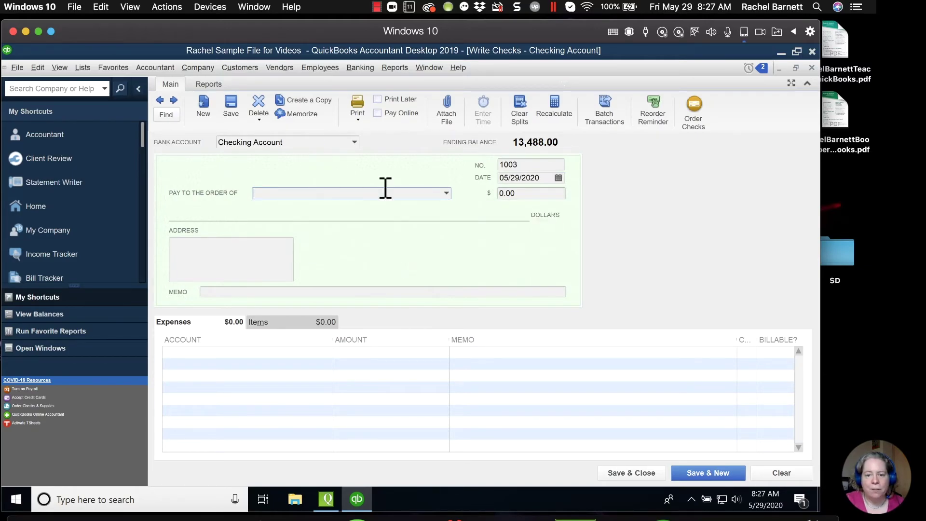
Step: Make the check out to Larry's Landscape & Garden Supply for 100.00, then save and close it
{"action": "left_click", "coordinate": [446, 193]}
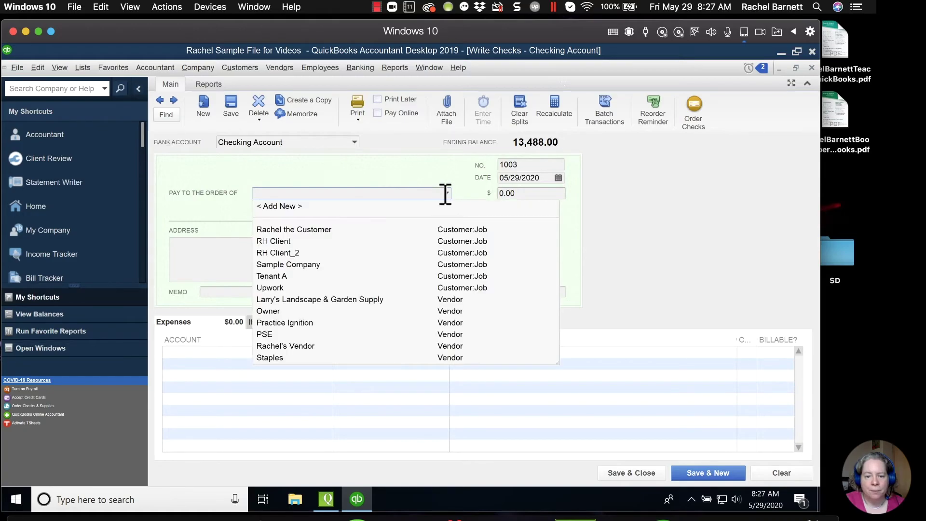
{"action": "left_click", "coordinate": [288, 299]}
{"action": "left_click", "coordinate": [529, 193]}
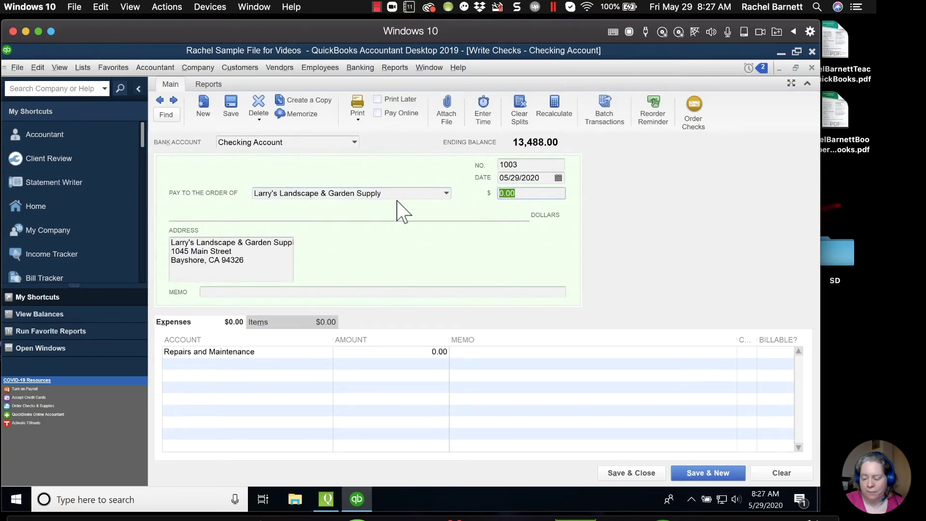
{"action": "type", "text": "100"}
{"action": "key", "text": "Tab"}
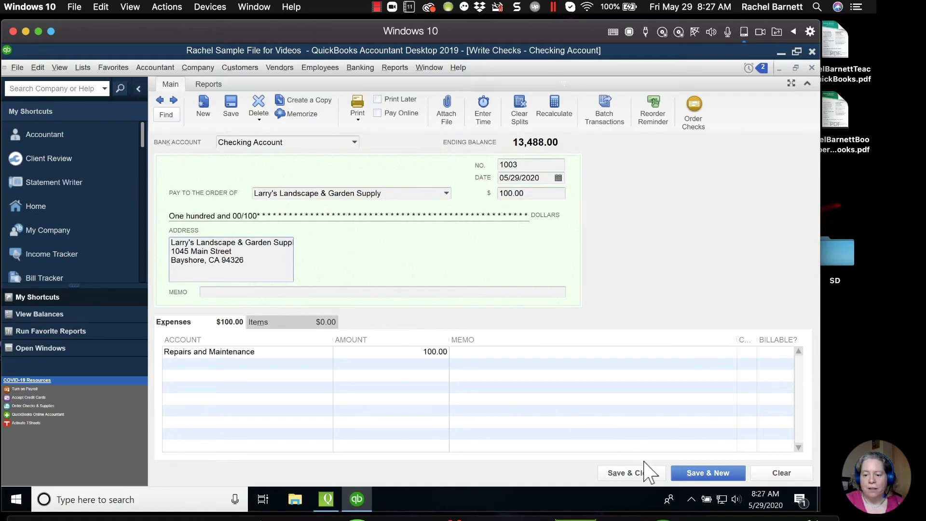
{"action": "left_click", "coordinate": [631, 473]}
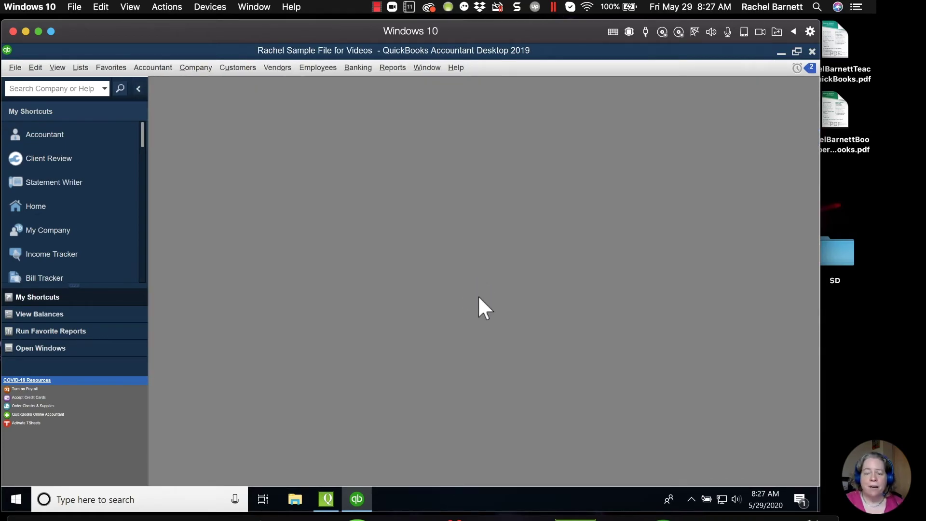
Step: Check the sample file's last-synced time in Qbox Explorer, then close the company file and exit QuickBooks
{"action": "left_click", "coordinate": [326, 499]}
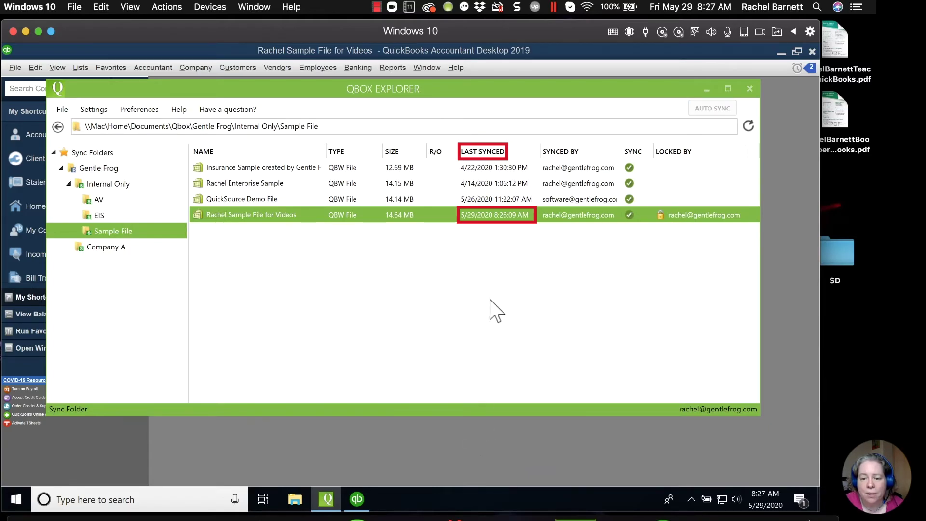
{"action": "left_click", "coordinate": [435, 446]}
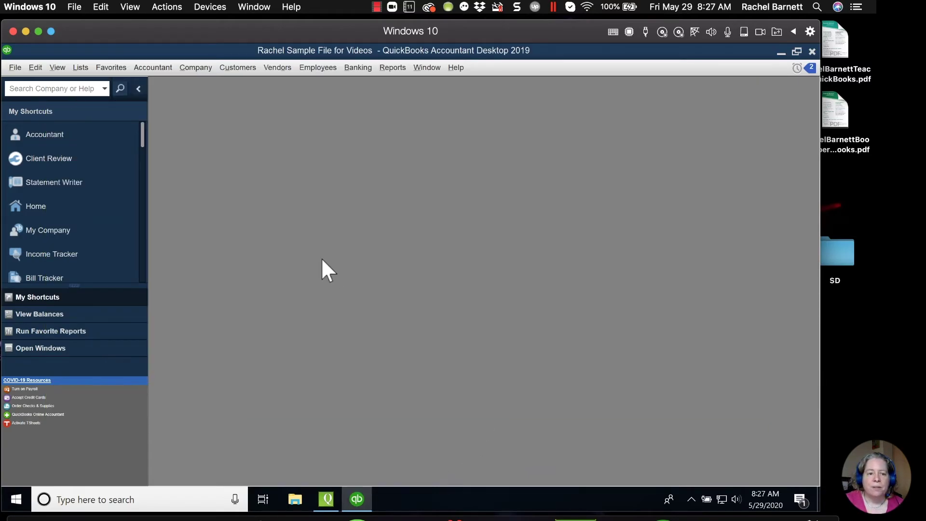
{"action": "left_click", "coordinate": [17, 72]}
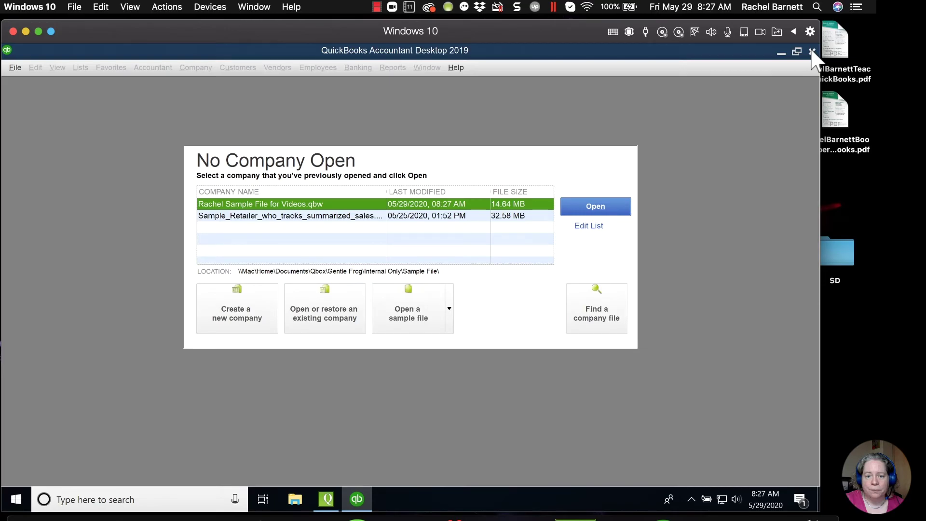
{"action": "left_click", "coordinate": [811, 52]}
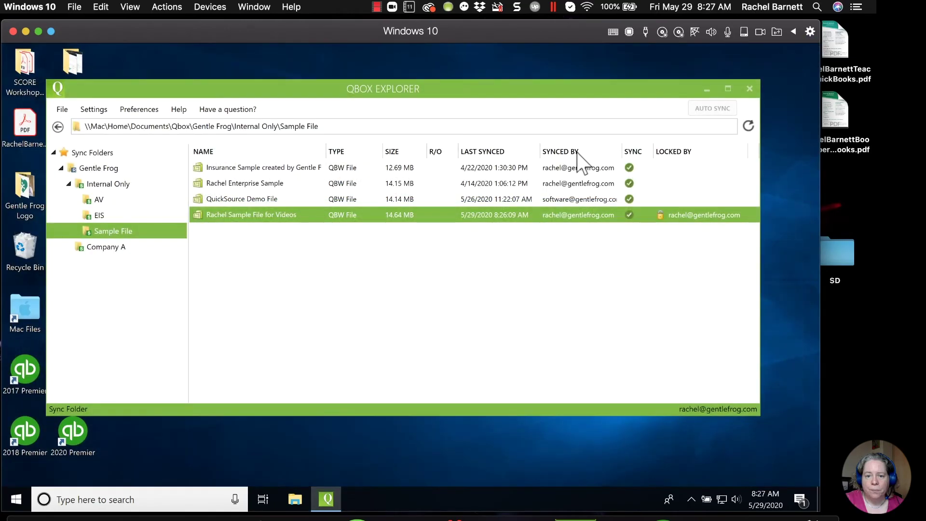